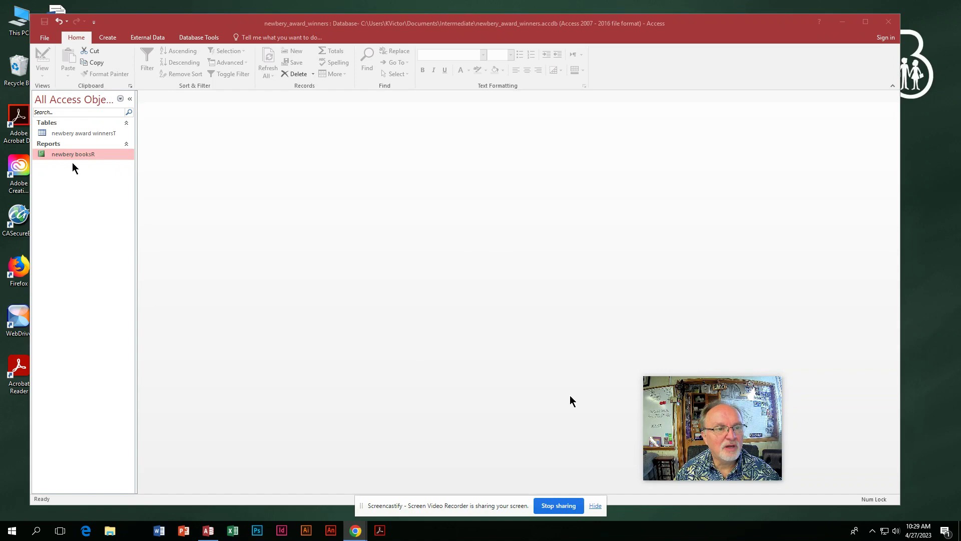
Show the Create tab's options for building new forms and reports.
{"action": "left_click", "coordinate": [108, 38]}
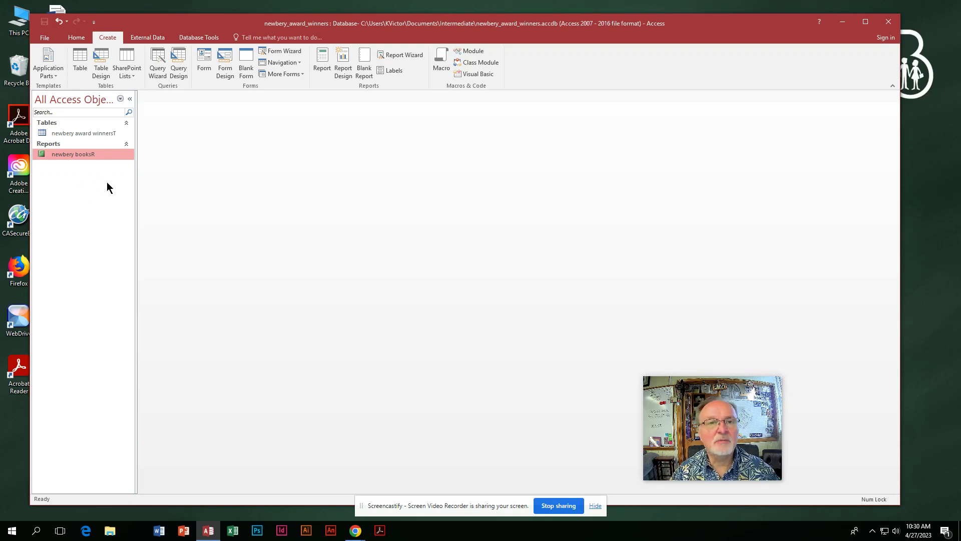
Generate a form from the newbery award winnersT table.
{"action": "left_click", "coordinate": [73, 132]}
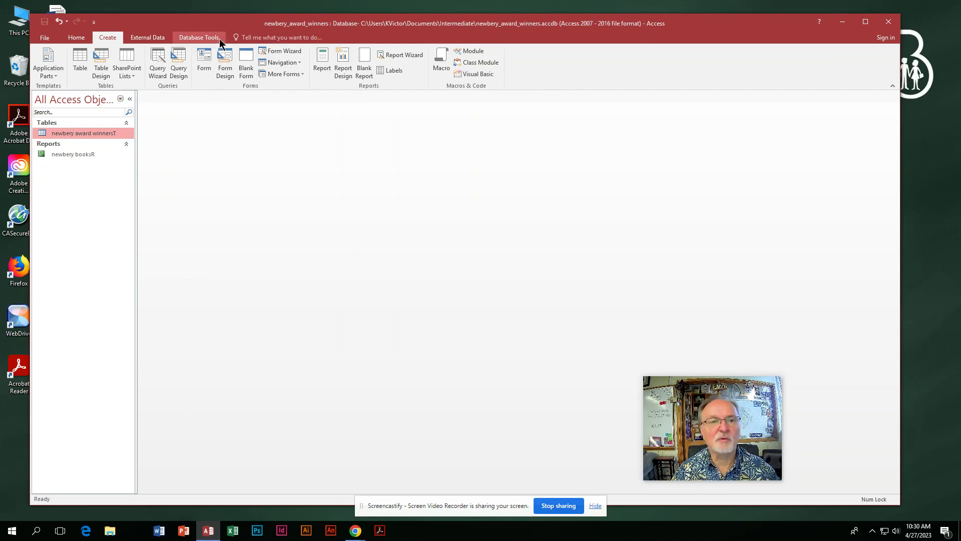
{"action": "left_click", "coordinate": [204, 59]}
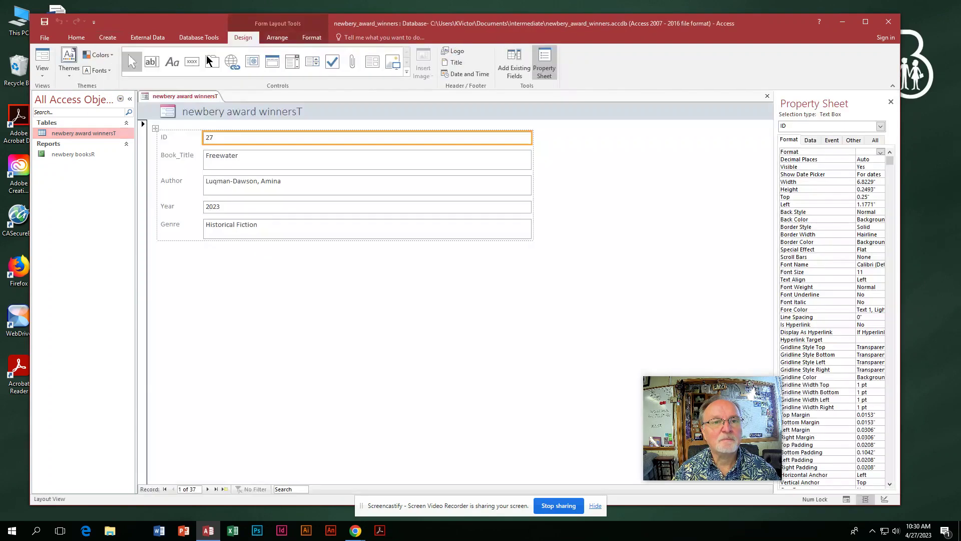
Switch the new form between Form, Design and Layout views, ending in Layout View.
{"action": "left_click", "coordinate": [847, 500]}
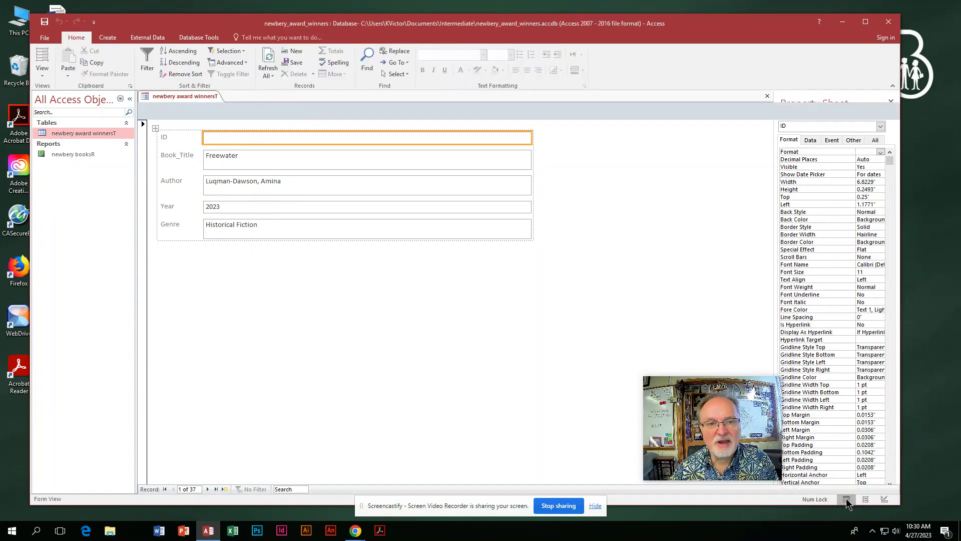
{"action": "left_click", "coordinate": [884, 499]}
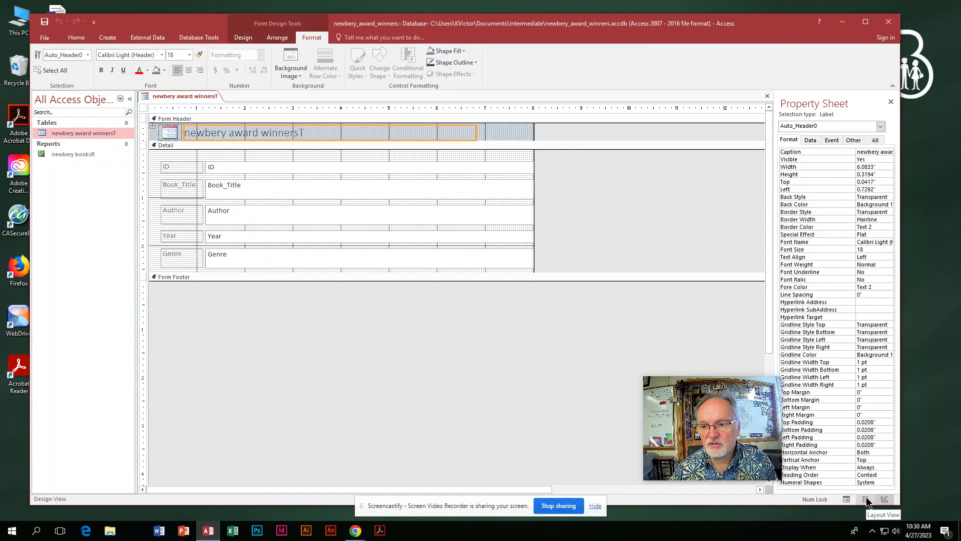
{"action": "left_click", "coordinate": [867, 500]}
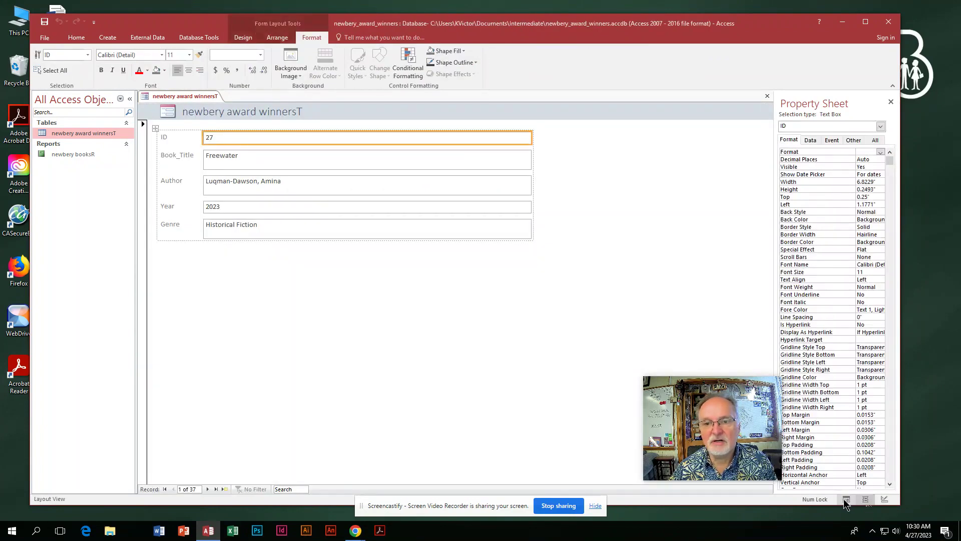
{"action": "left_click", "coordinate": [846, 499]}
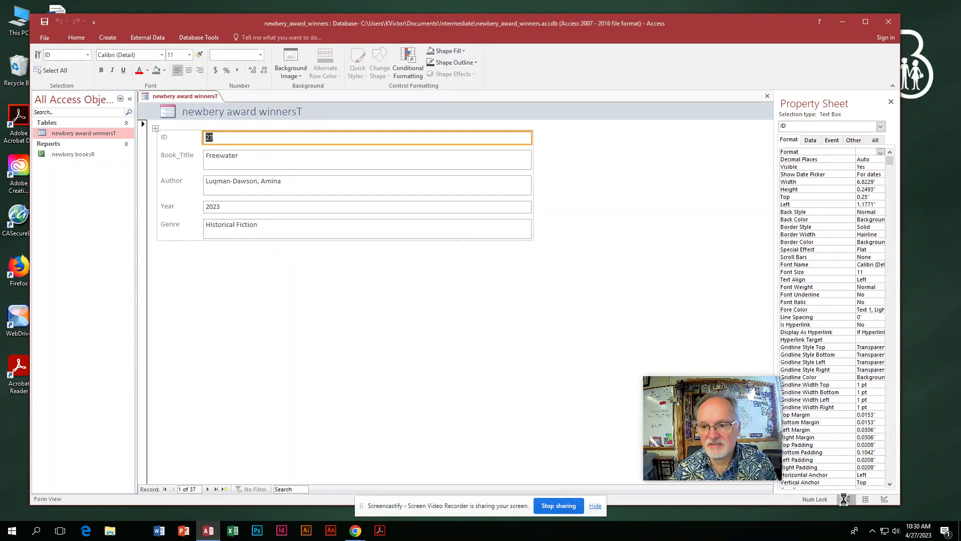
{"action": "left_click", "coordinate": [867, 500]}
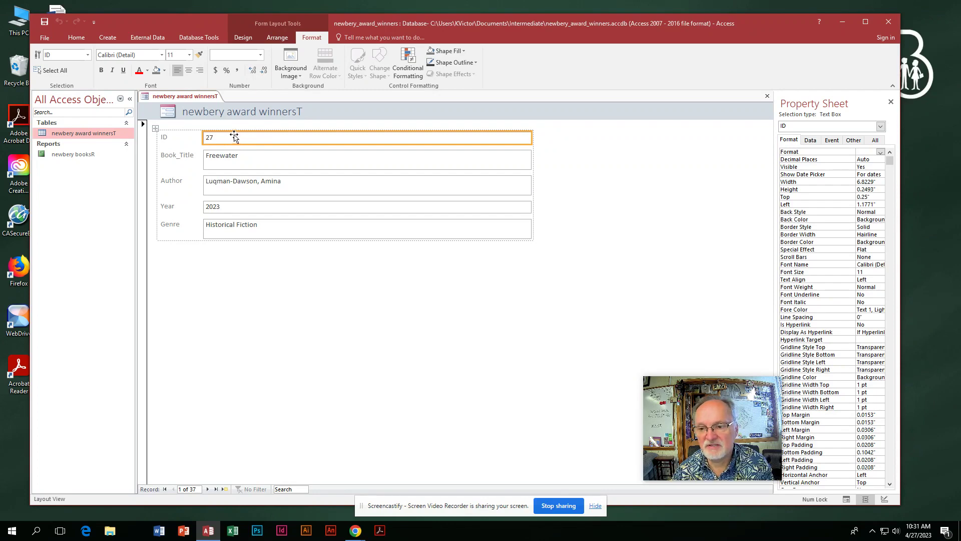
In Design View, delete the ID row and start editing the Book_Title label.
{"action": "mouse_move", "coordinate": [732, 470]}
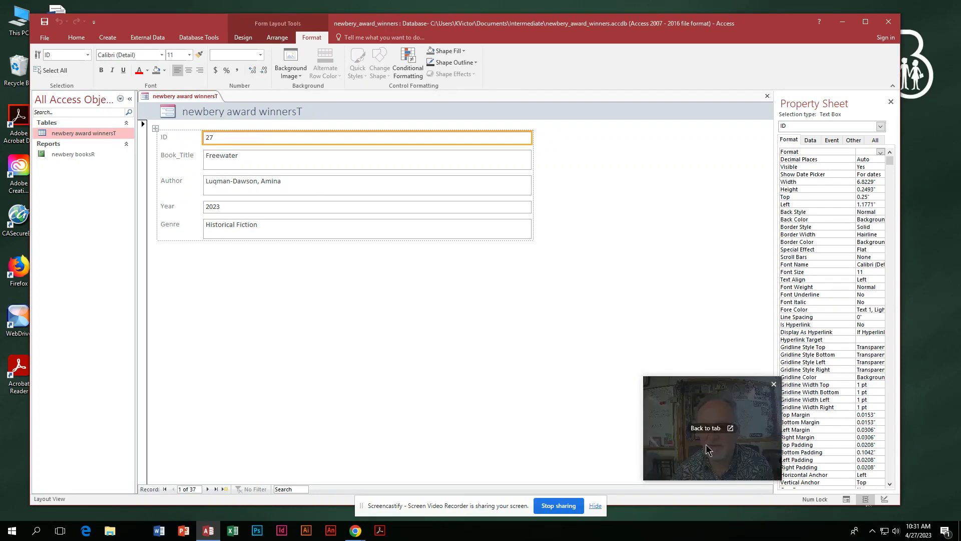
{"action": "left_click", "coordinate": [884, 499]}
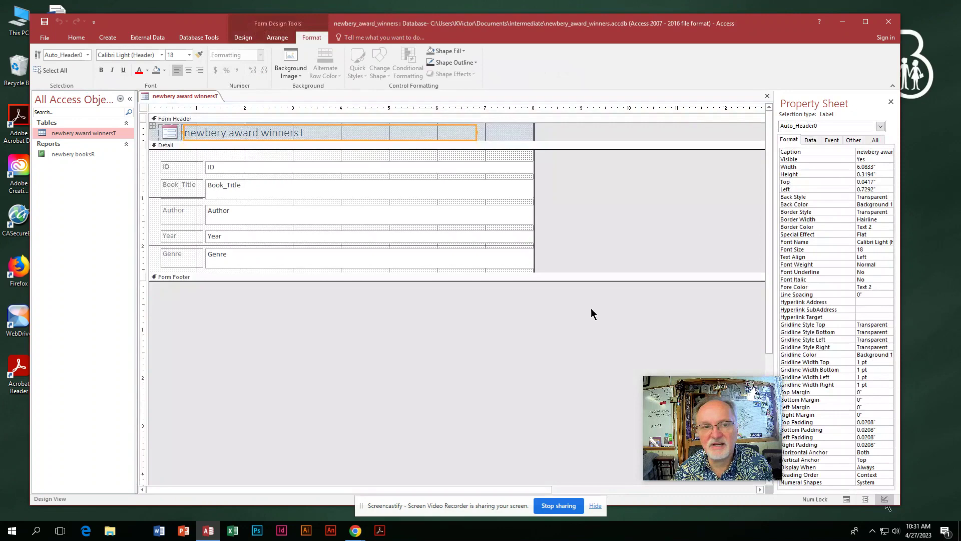
{"action": "left_click", "coordinate": [258, 164]}
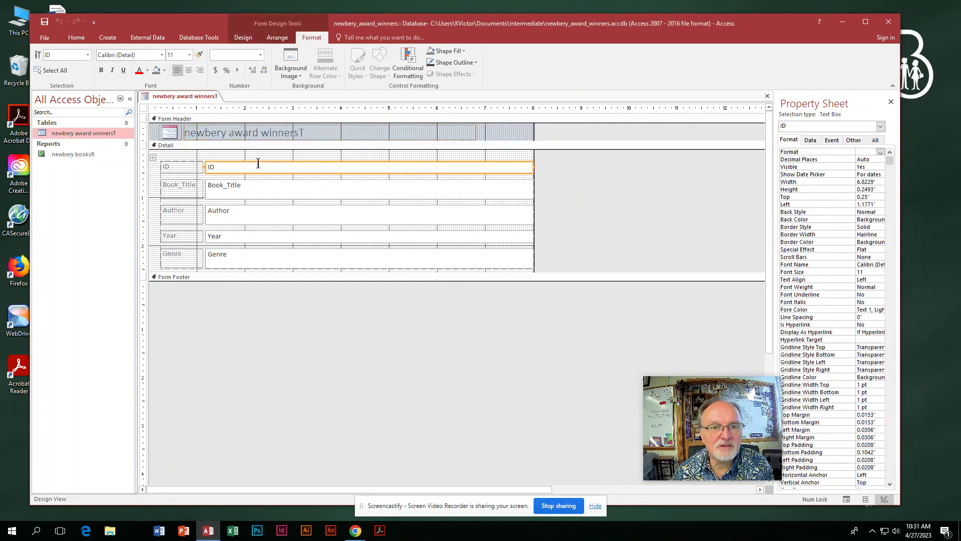
{"action": "right_click", "coordinate": [258, 163]}
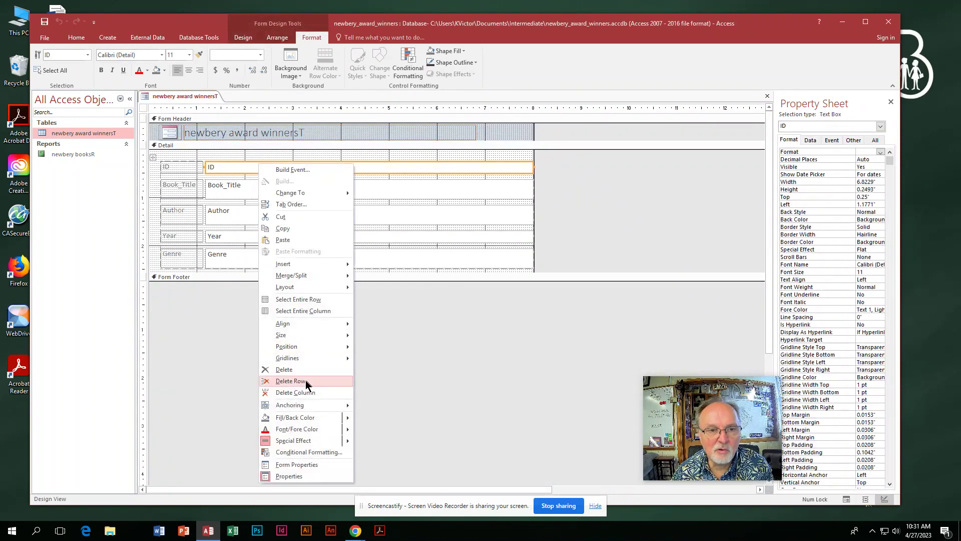
{"action": "left_click", "coordinate": [311, 373]}
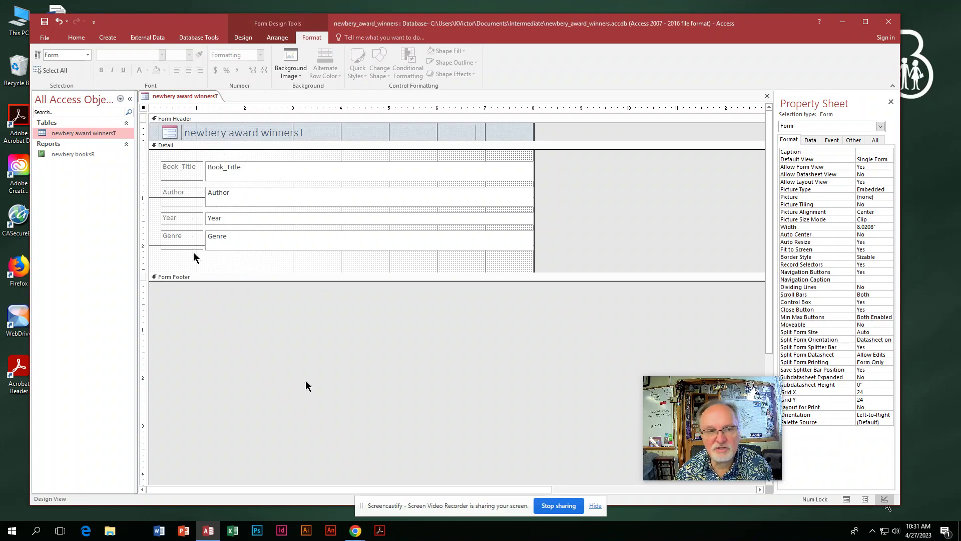
{"action": "left_click", "coordinate": [181, 169]}
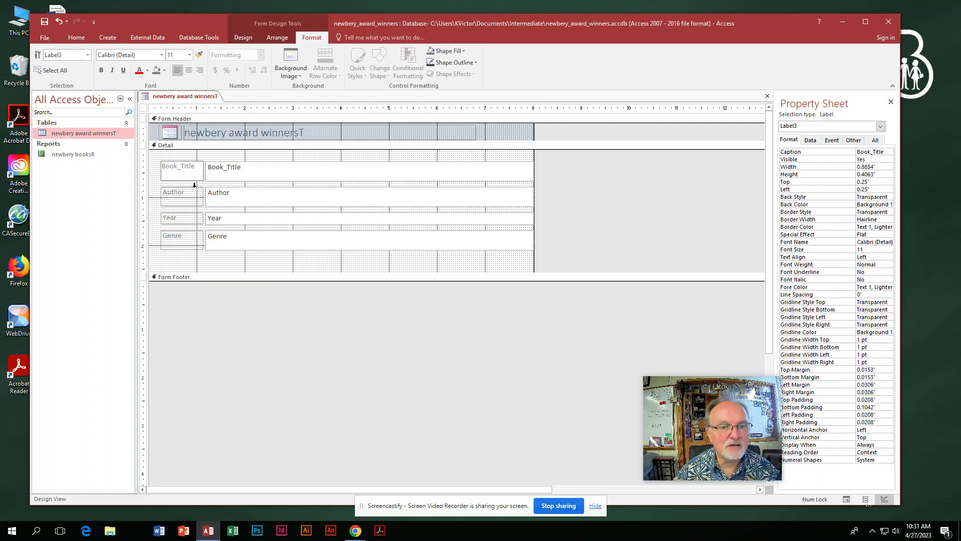
{"action": "left_click", "coordinate": [179, 168]}
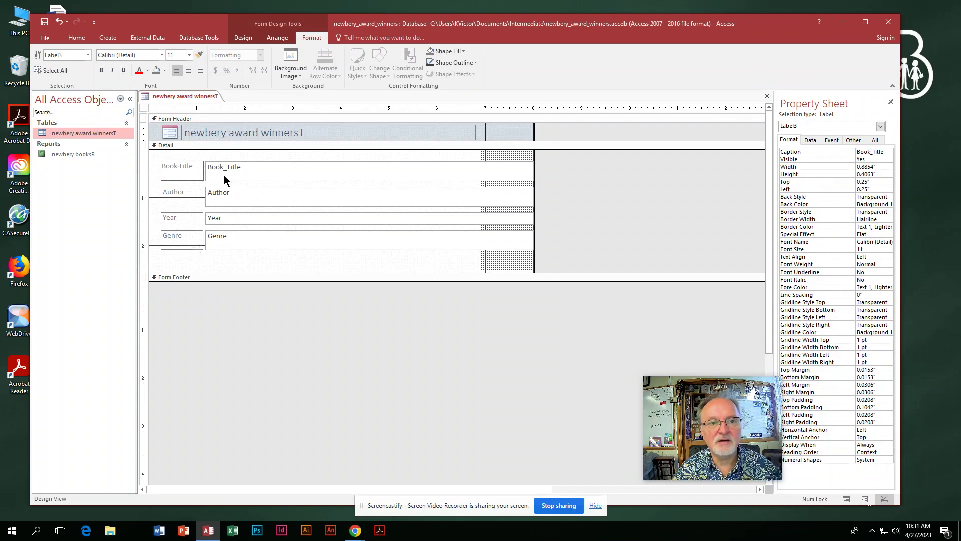
Retitle the header 'Newbery Award Winning Book Input' and view the form in Form View.
{"action": "left_click", "coordinate": [299, 129]}
{"action": "left_click", "coordinate": [300, 131]}
{"action": "left_click_drag", "start_coordinate": [303, 133], "coordinate": [170, 131]}
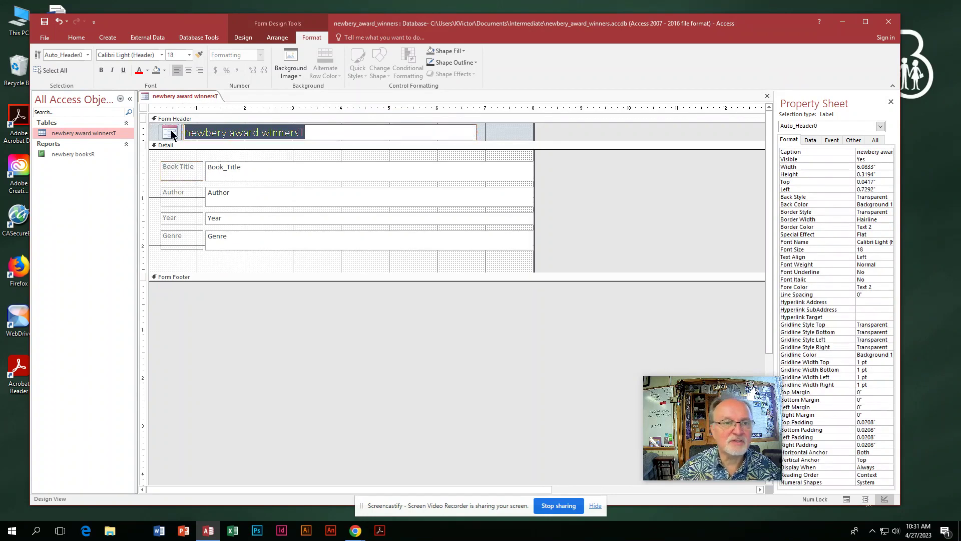
{"action": "type", "text": "New"}
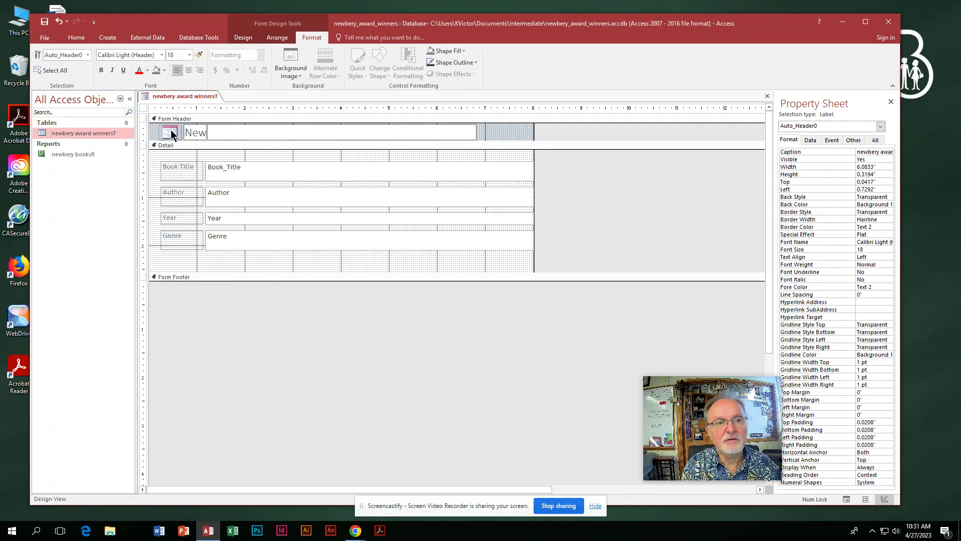
{"action": "type", "text": "bery Awar"}
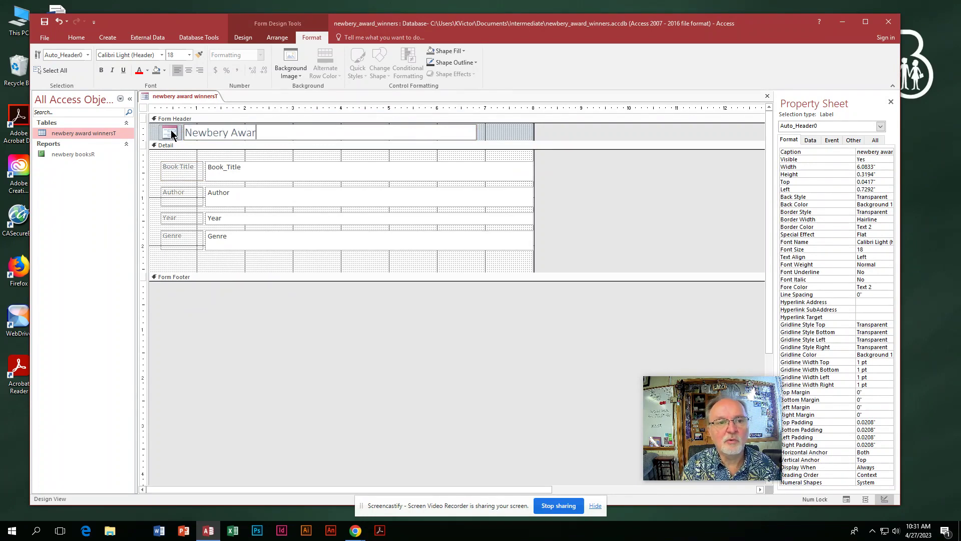
{"action": "type", "text": "d Winning "}
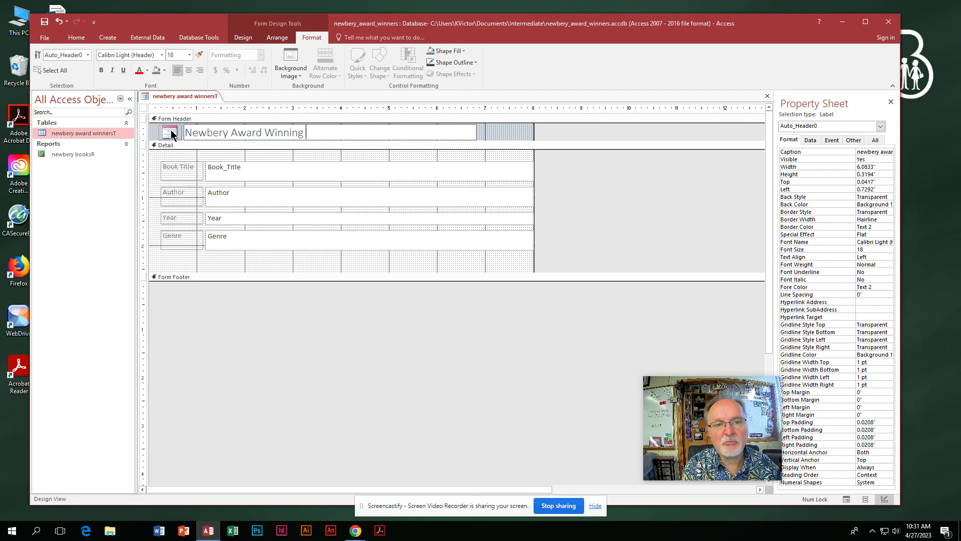
{"action": "type", "text": "Book Input"}
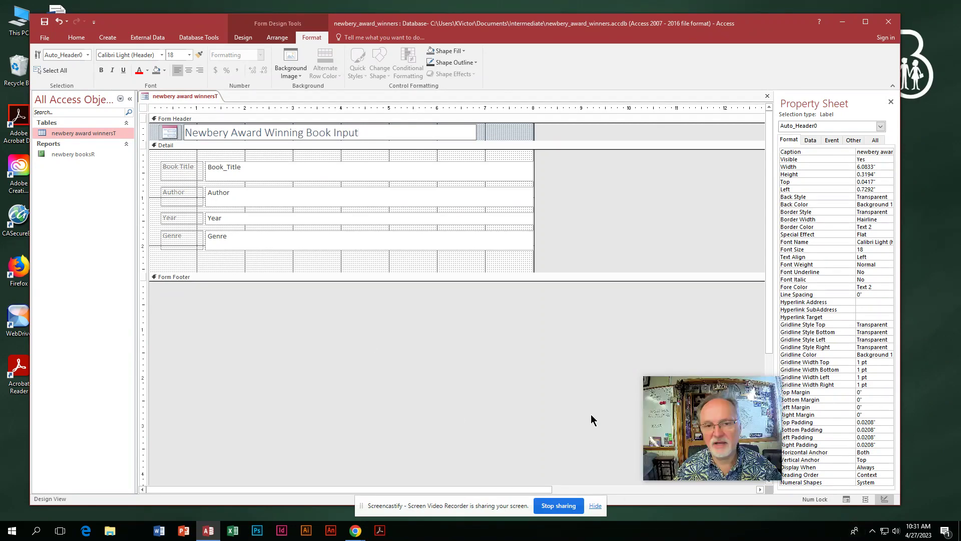
{"action": "left_click", "coordinate": [848, 500]}
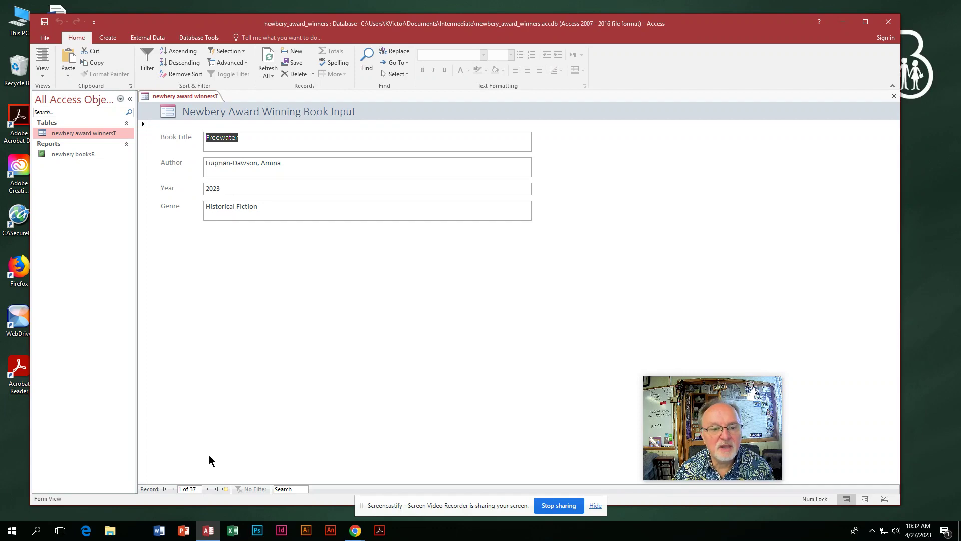
Step through several records, jump to the last and first, then start a blank record.
{"action": "left_click", "coordinate": [205, 489]}
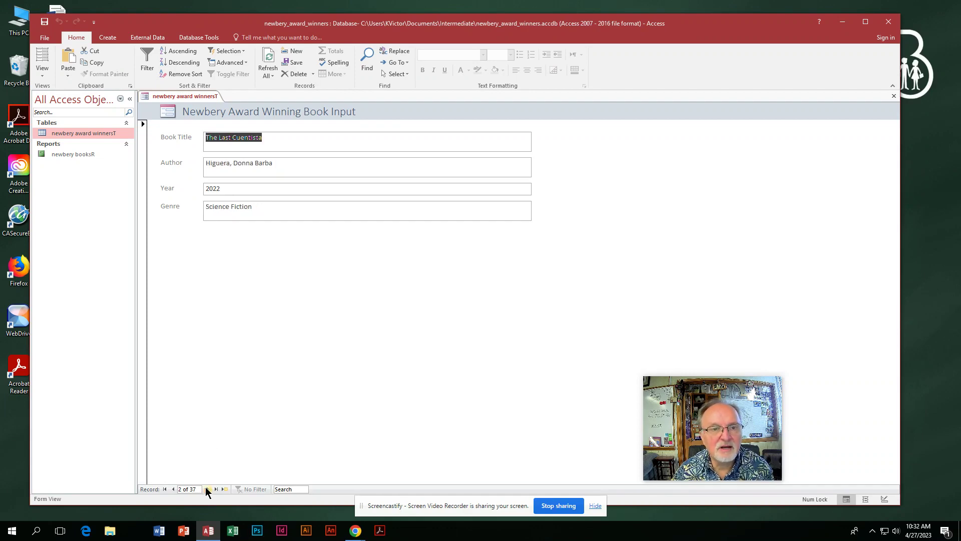
{"action": "left_click", "coordinate": [206, 489]}
{"action": "left_click", "coordinate": [206, 489]}
{"action": "left_click", "coordinate": [206, 488]}
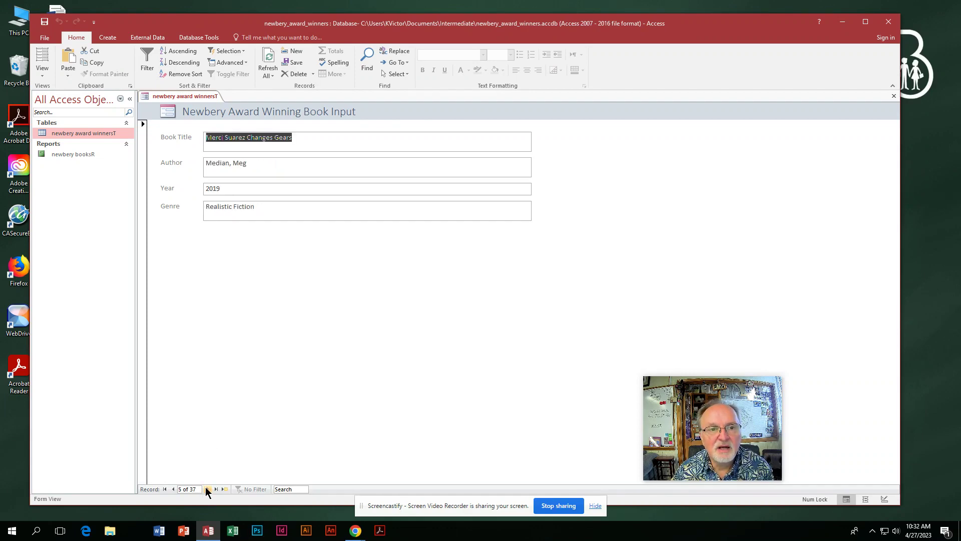
{"action": "left_click", "coordinate": [206, 488]}
{"action": "left_click", "coordinate": [205, 489]}
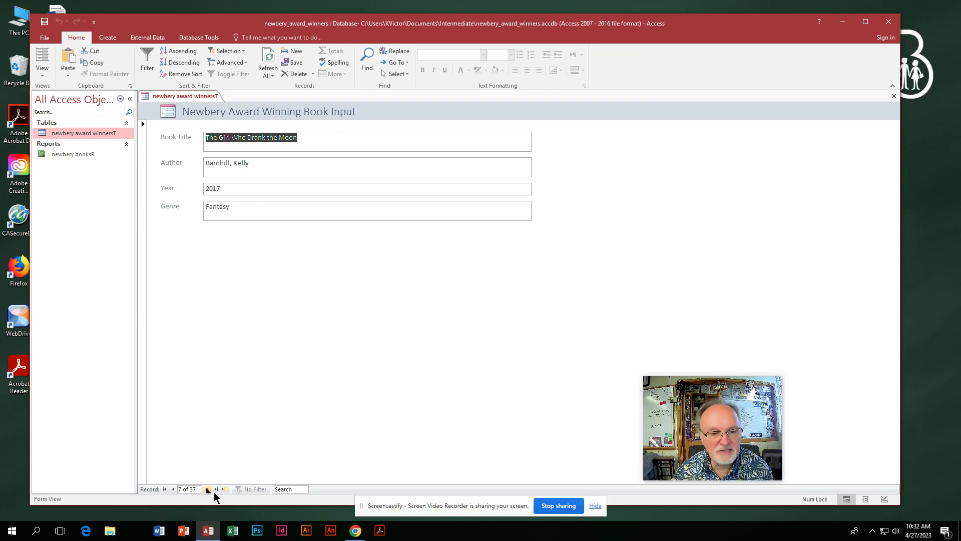
{"action": "left_click", "coordinate": [216, 488]}
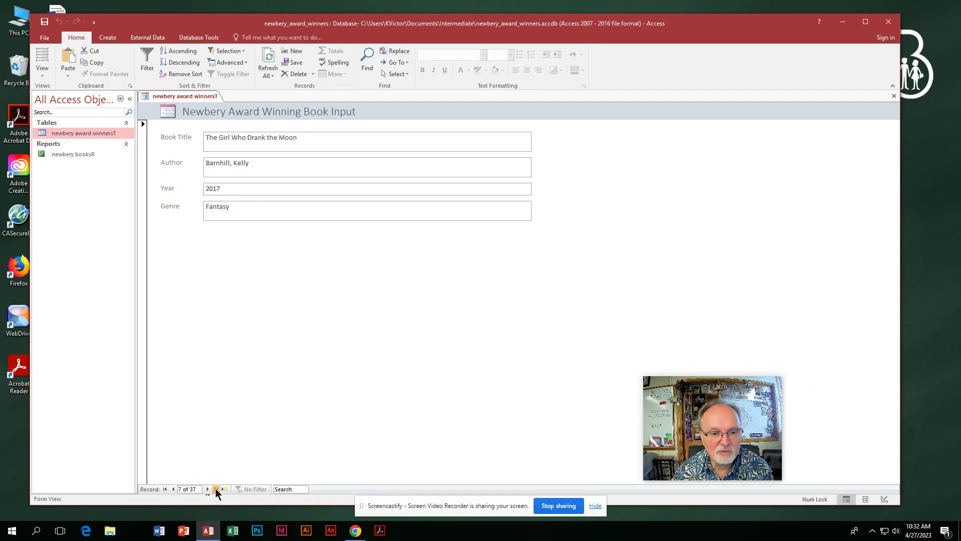
{"action": "left_click", "coordinate": [165, 488]}
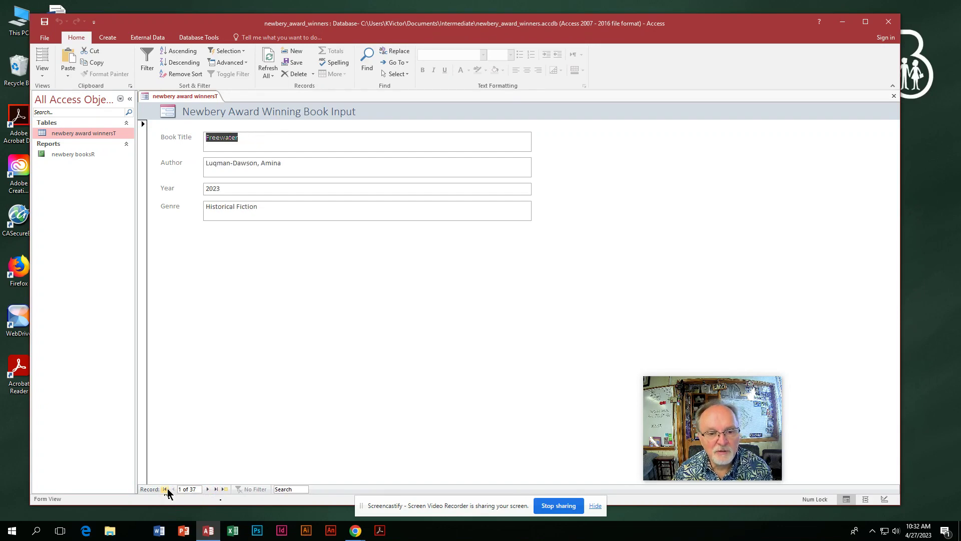
{"action": "left_click", "coordinate": [223, 490]}
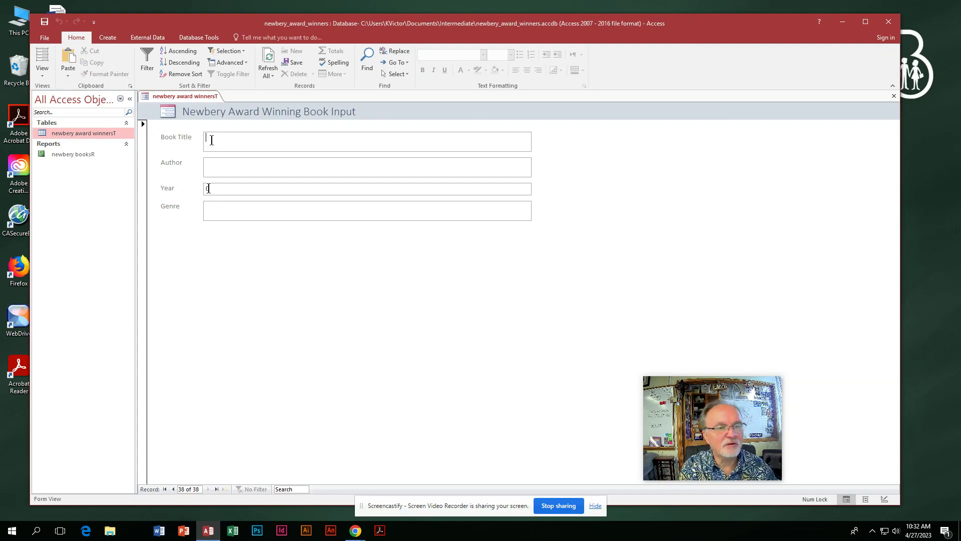
Enter 'Sarah, Plain and Tall', its author, 1986 and Historical Fiction, then switch to Design View.
{"action": "type", "text": "Sara"}
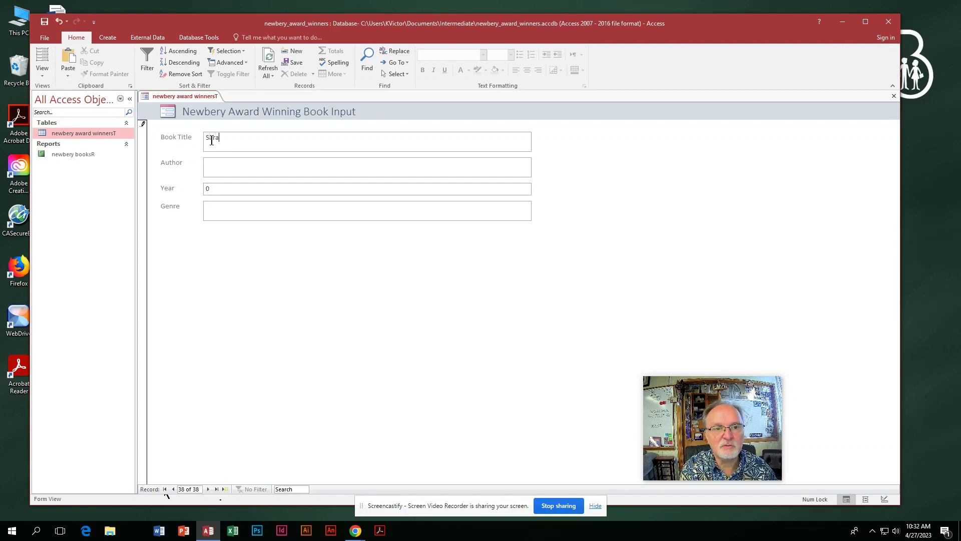
{"action": "type", "text": "h, Plain "}
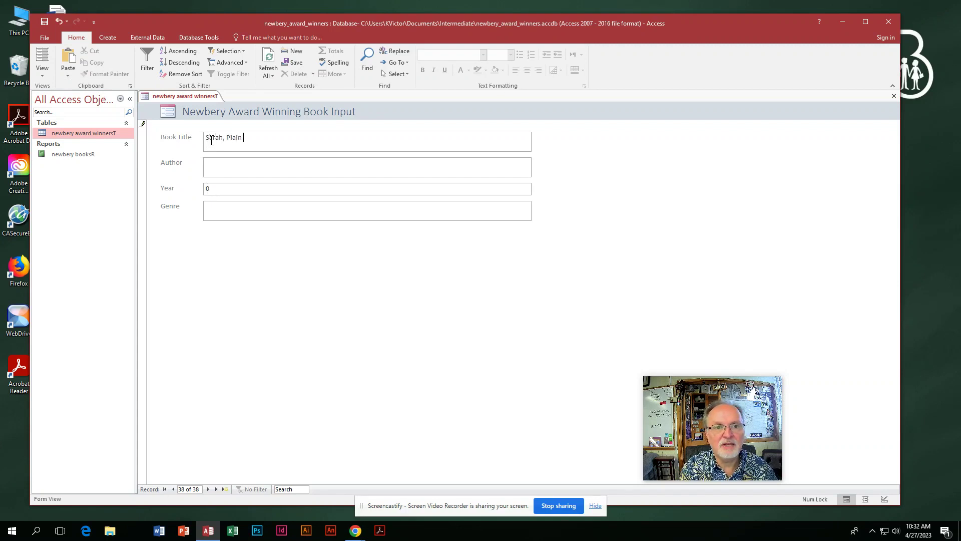
{"action": "type", "text": "and Tall"}
{"action": "key", "text": "Tab"}
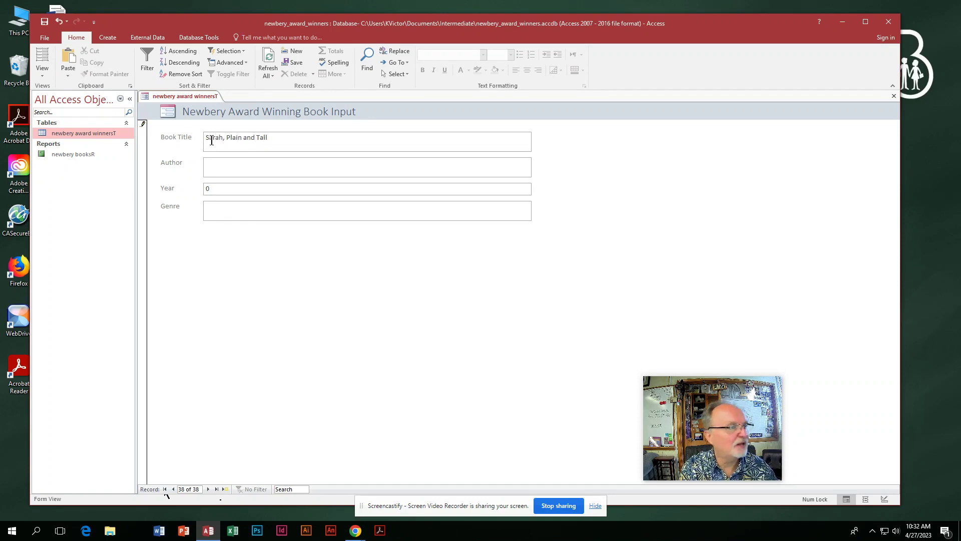
{"action": "type", "text": "MacLach"}
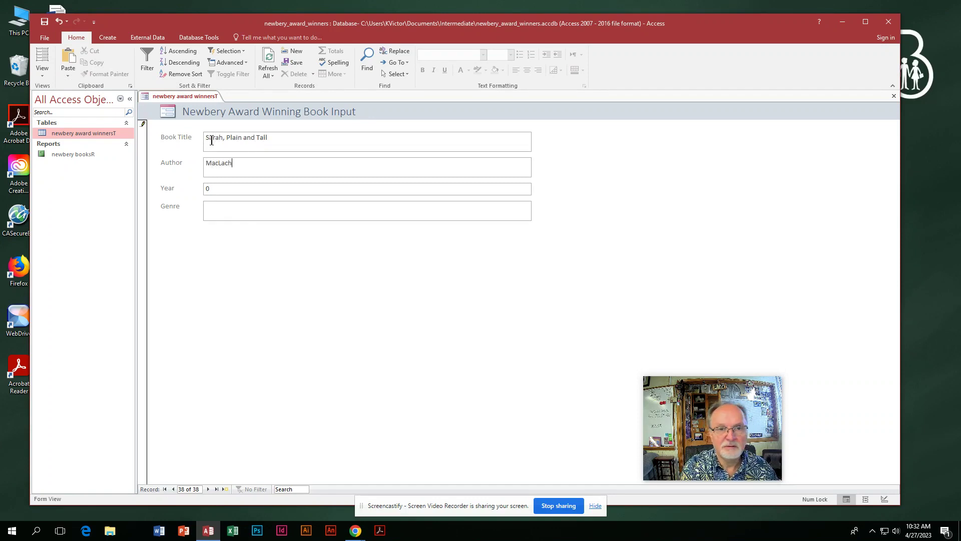
{"action": "type", "text": "lan, Pat"}
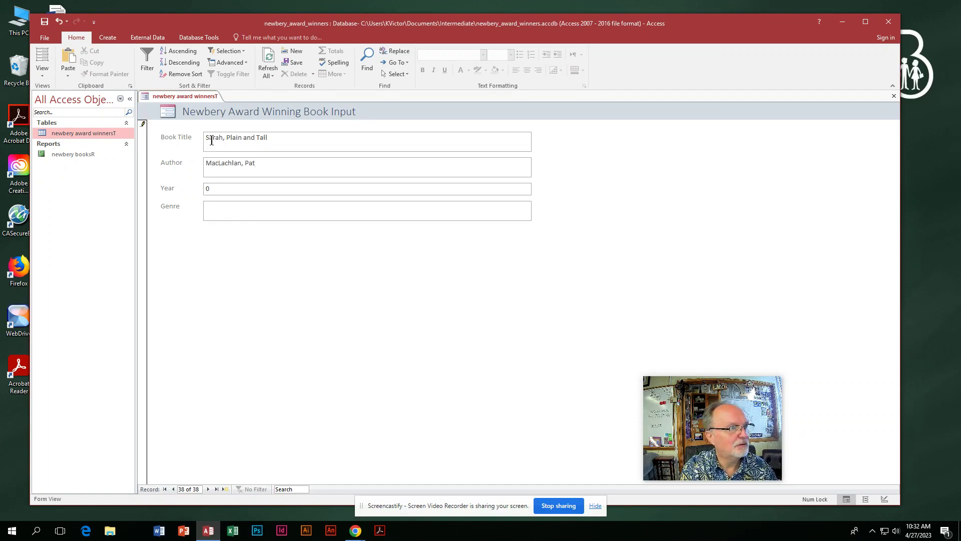
{"action": "type", "text": "ricia"}
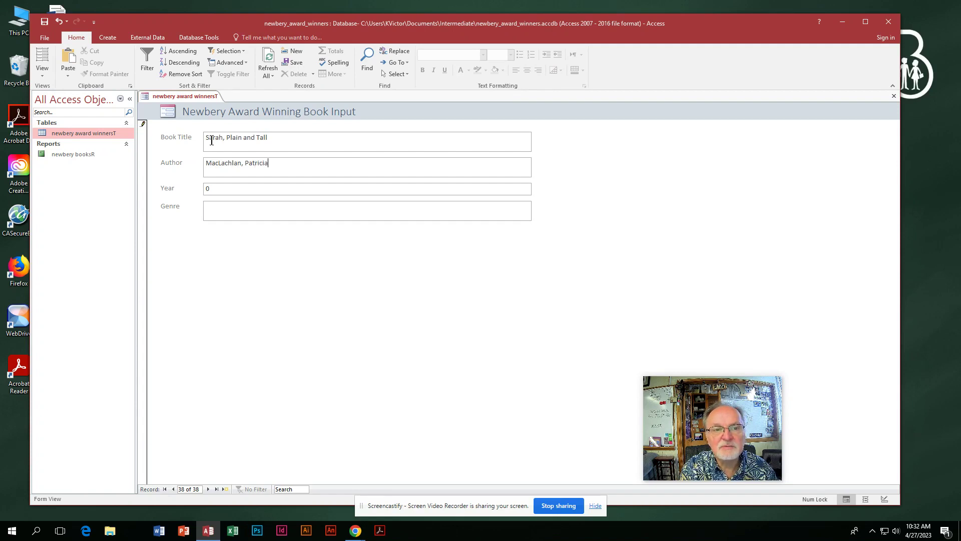
{"action": "key", "text": "Tab"}
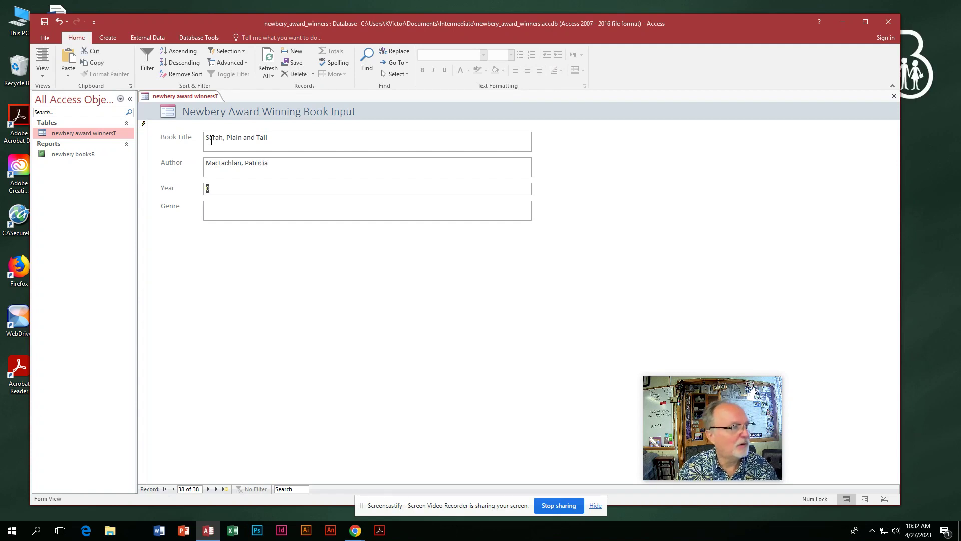
{"action": "type", "text": "1986"}
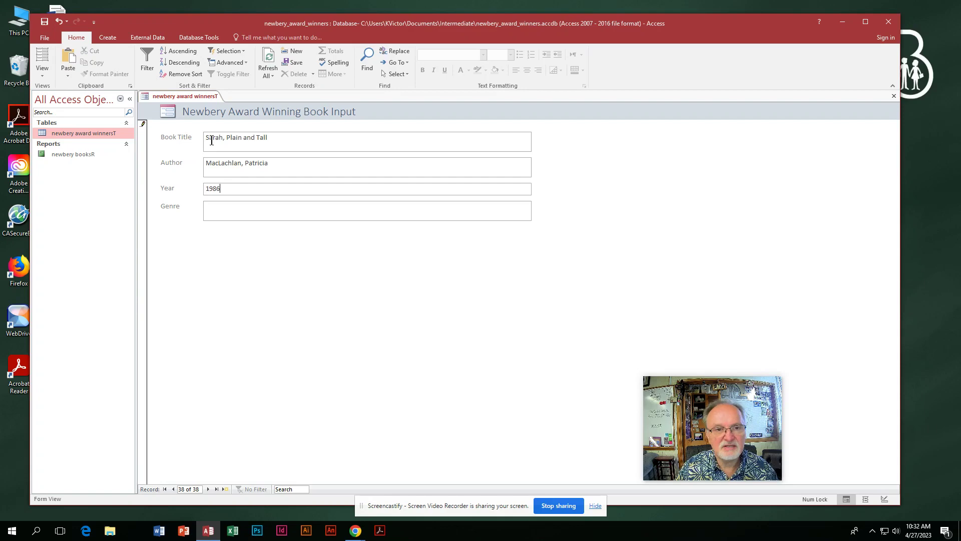
{"action": "type", "text": "His"}
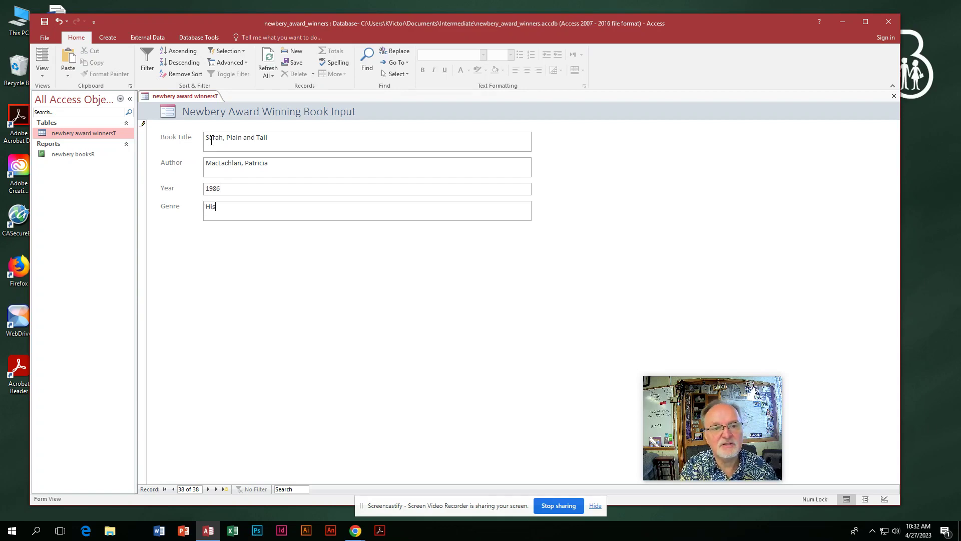
{"action": "type", "text": "torical Fiction"}
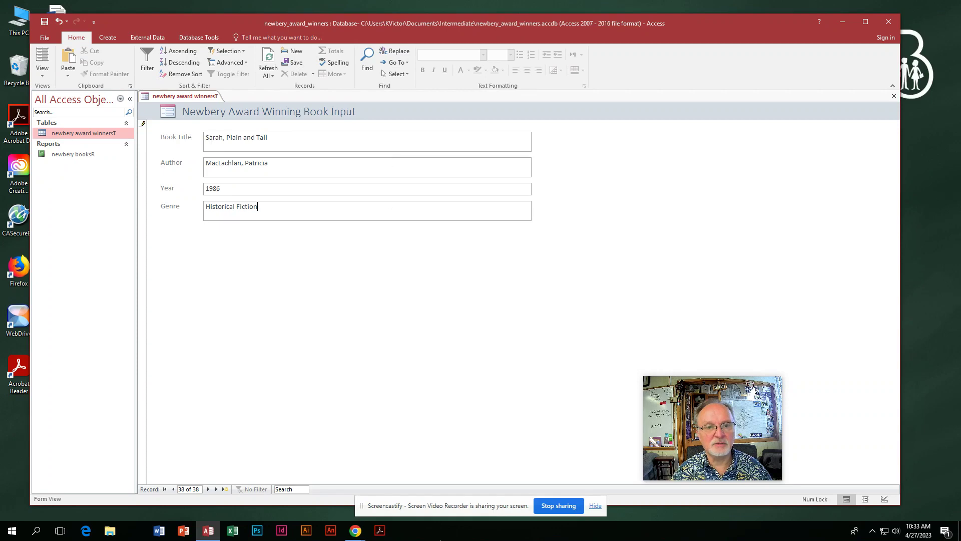
{"action": "left_click", "coordinate": [884, 499]}
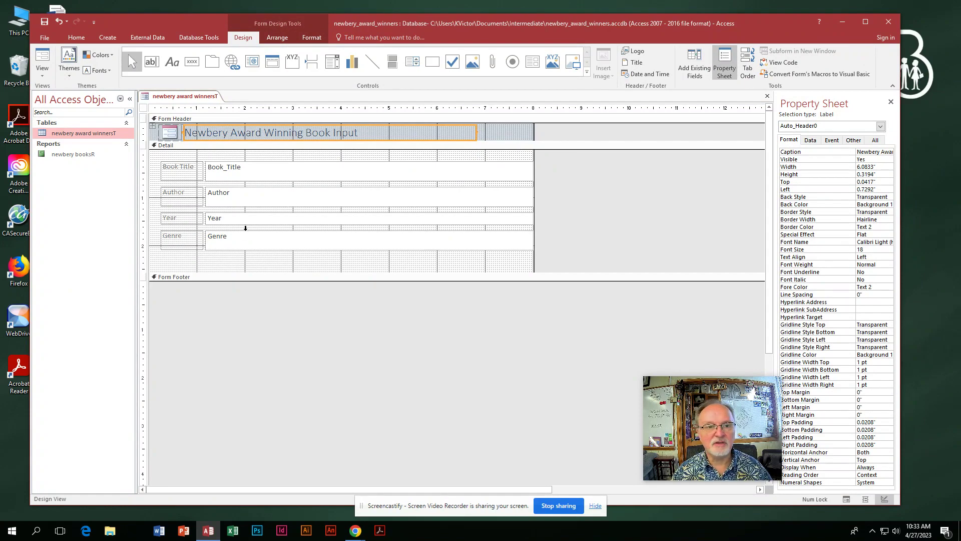
{"action": "left_click_drag", "start_coordinate": [186, 244], "coordinate": [262, 268]}
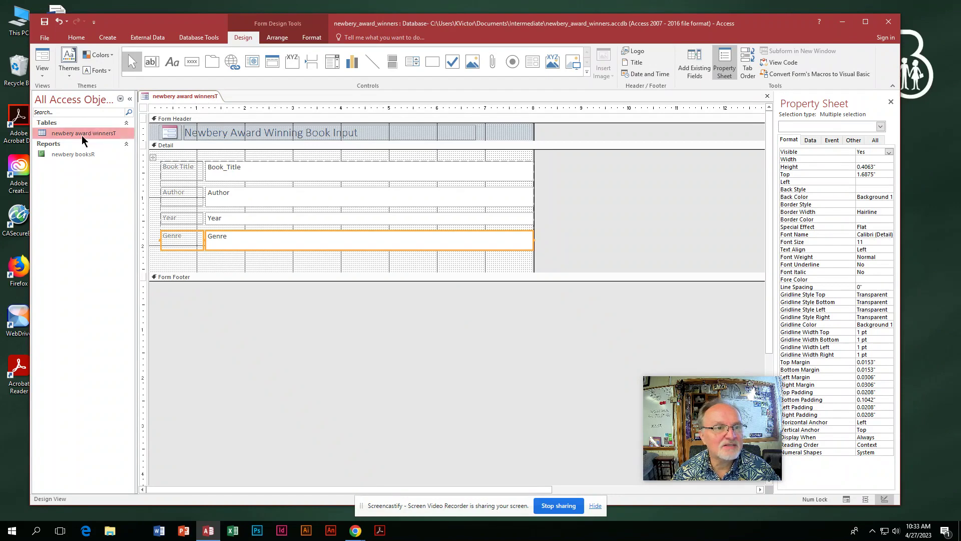
{"action": "right_click", "coordinate": [178, 96]}
Save the form as 'Newbery Input FormF'.
{"action": "left_click", "coordinate": [193, 102]}
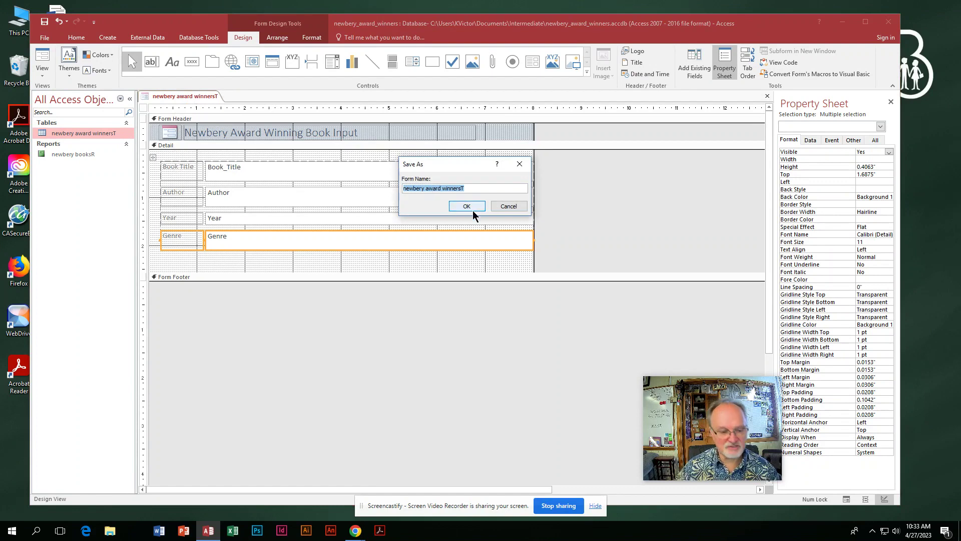
{"action": "type", "text": "New"}
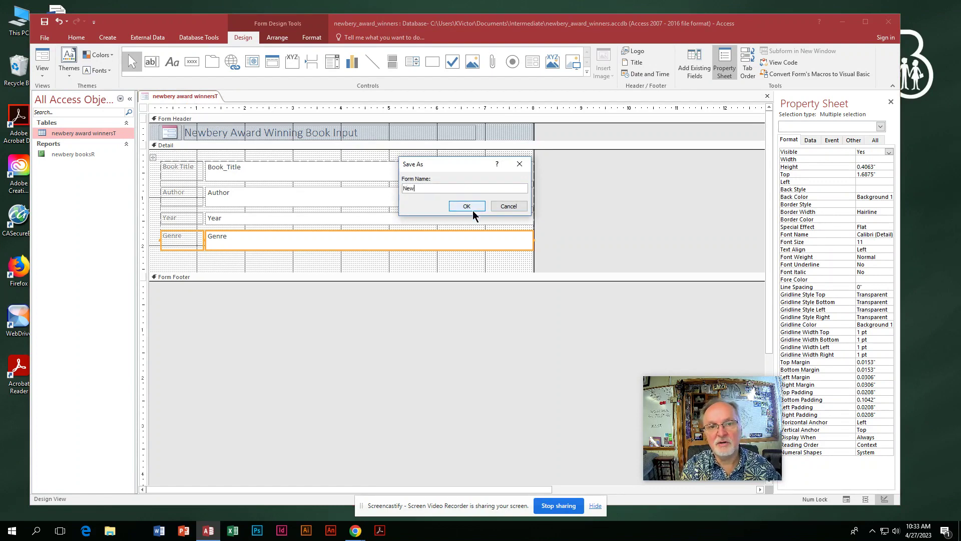
{"action": "type", "text": "bery "}
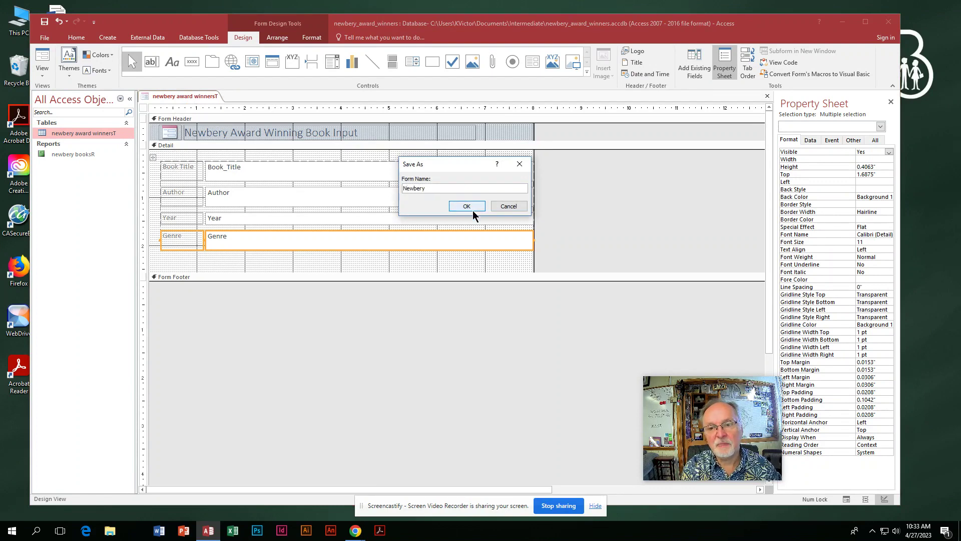
{"action": "type", "text": "In"}
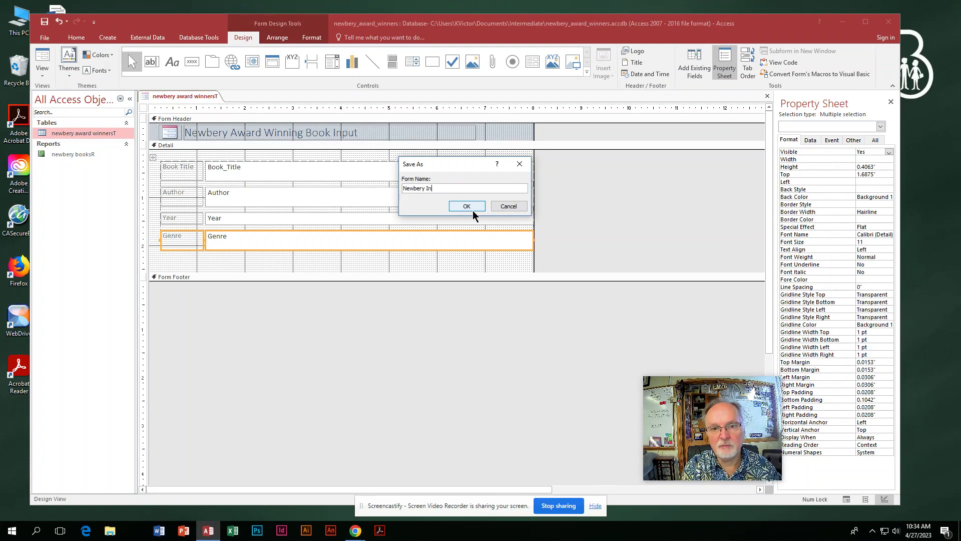
{"action": "type", "text": "put FormF"}
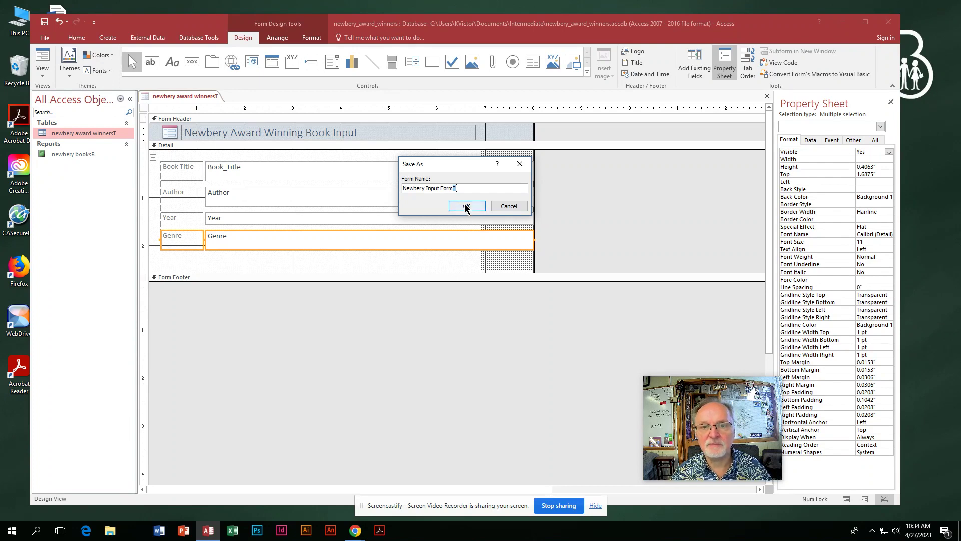
{"action": "left_click", "coordinate": [465, 207]}
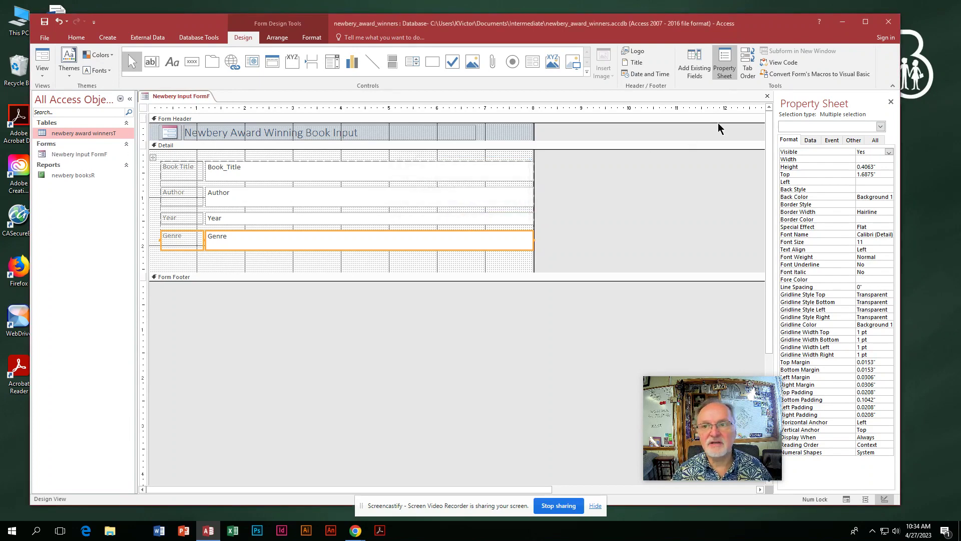
{"action": "left_click", "coordinate": [767, 96]}
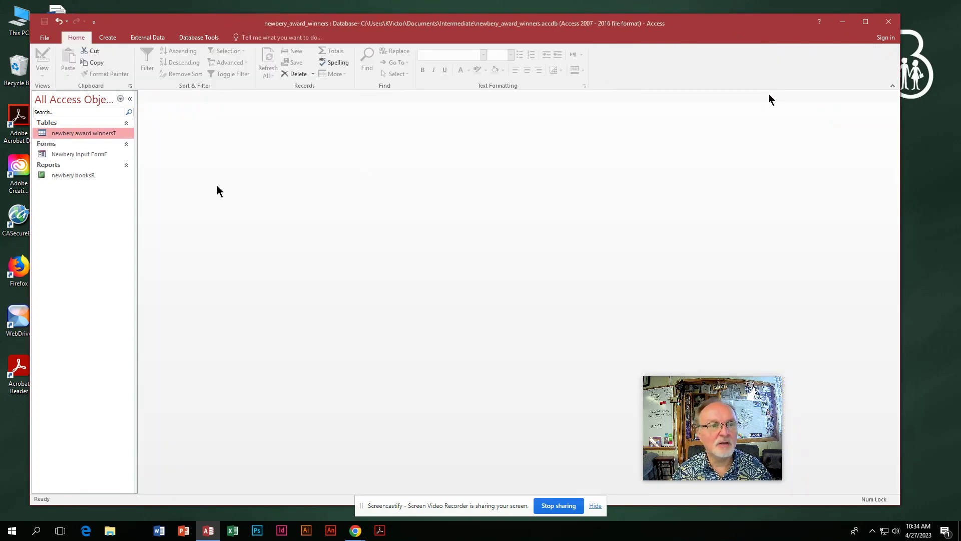